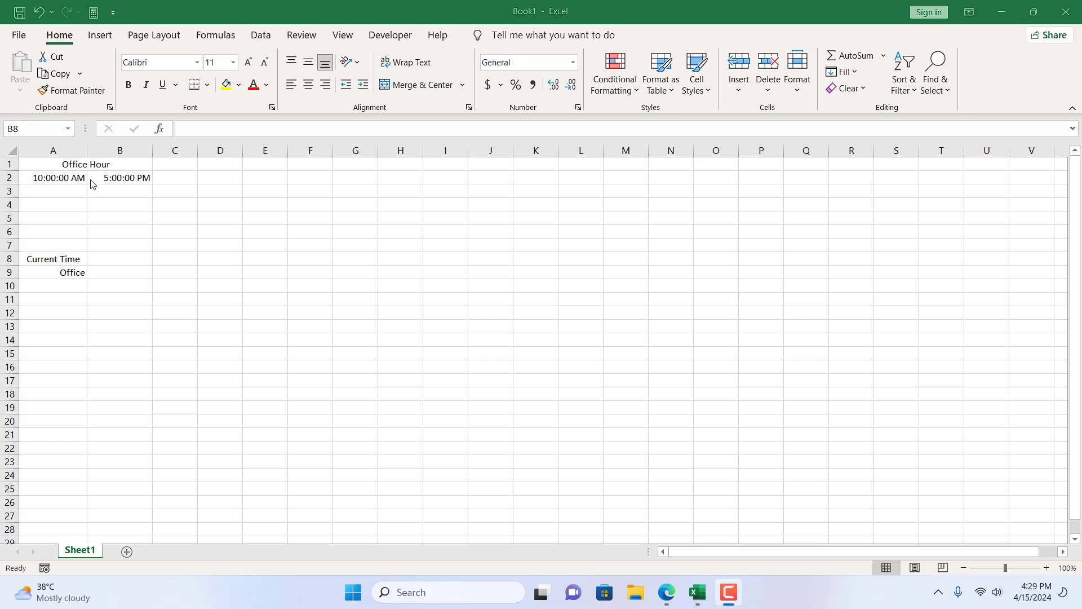
Stamp cell B8 with the current time, 4:29 PM, using Ctrl+Shift+;.
left_click(92, 259)
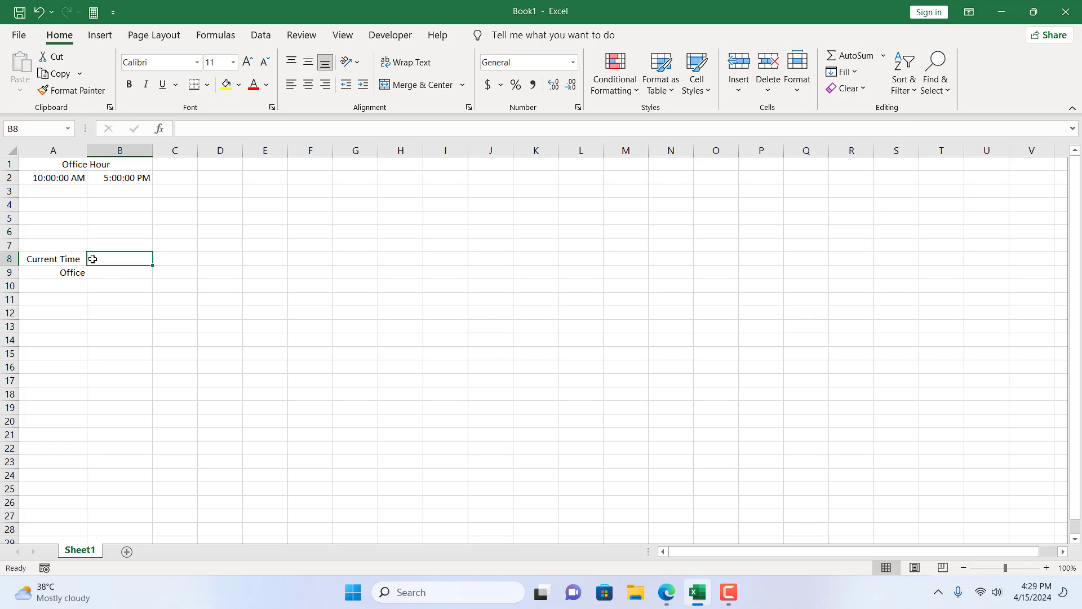
left_click(125, 270)
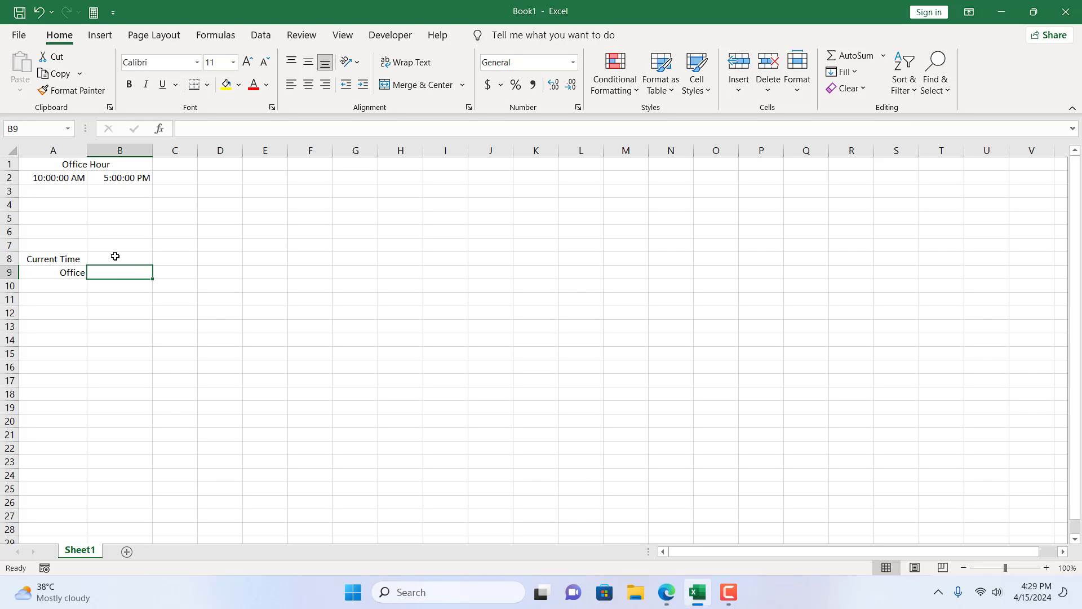
left_click(115, 256)
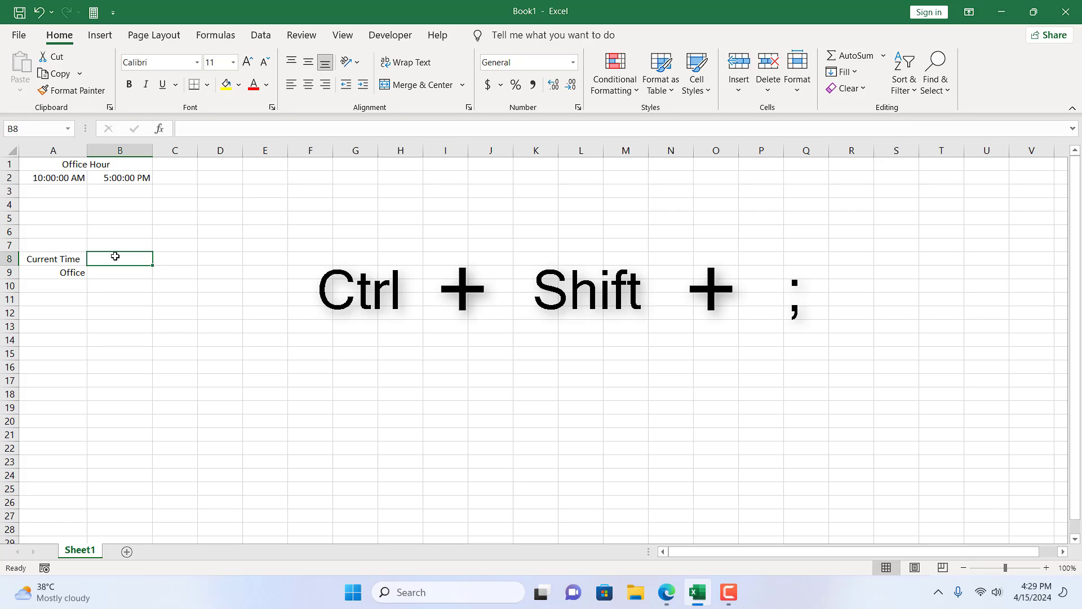
key("ctrl+shift+semicolon")
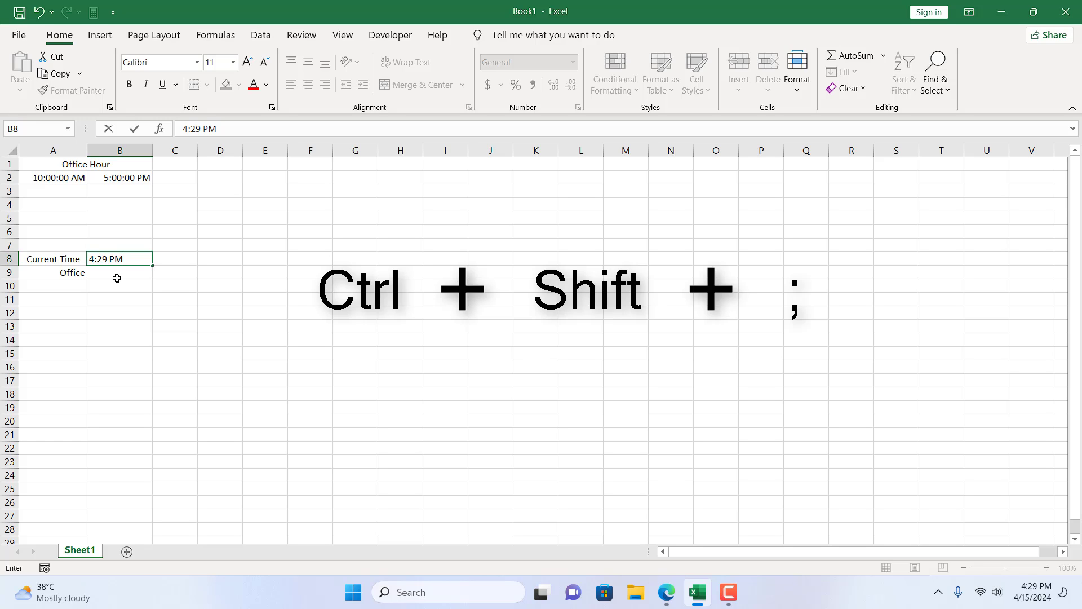
key("Return")
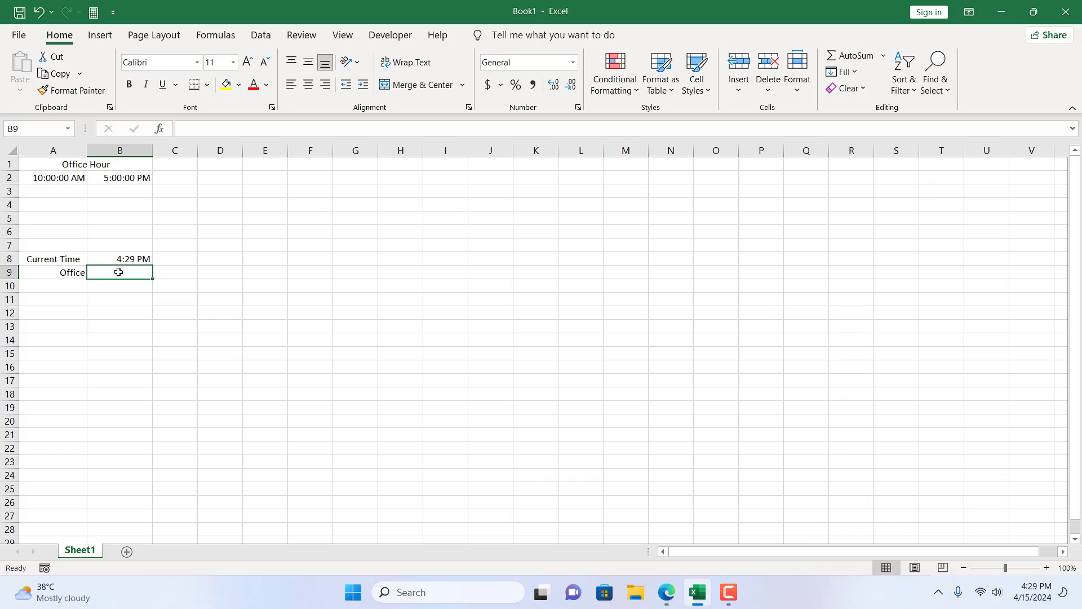
left_click(119, 259)
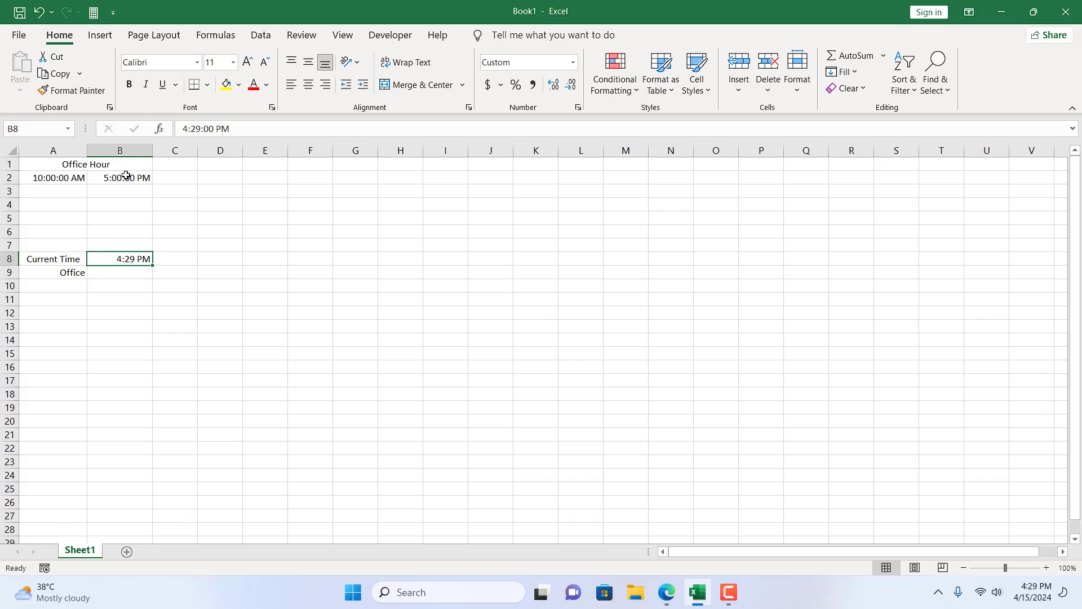
left_click(106, 273)
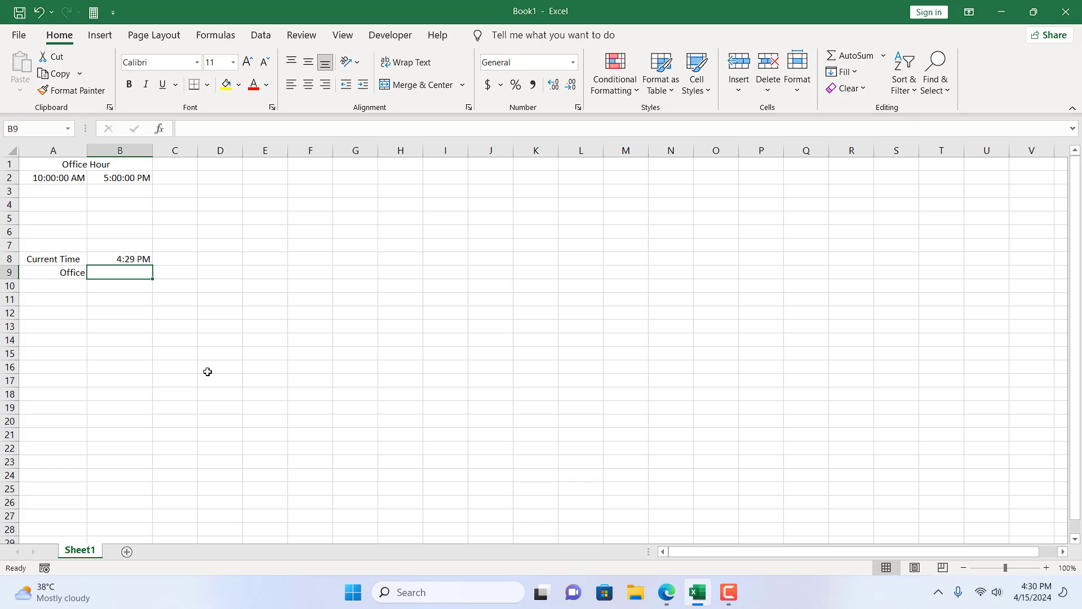
Begin the B9 formula as =IF(B8=MEDIAN( using the IF and MEDIAN functions.
type("=")
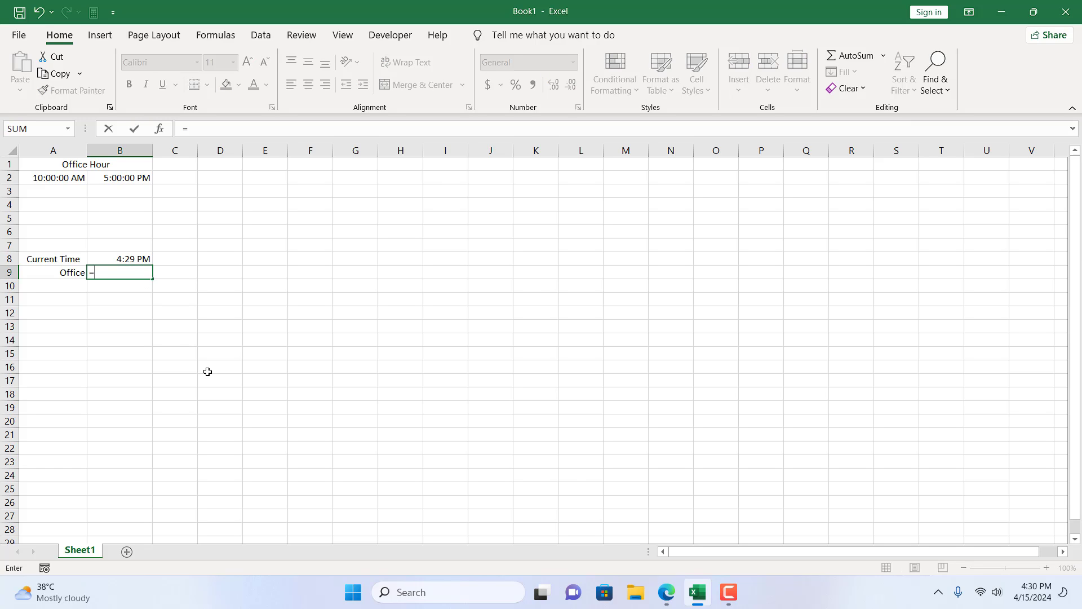
type("if")
double_click(119, 288)
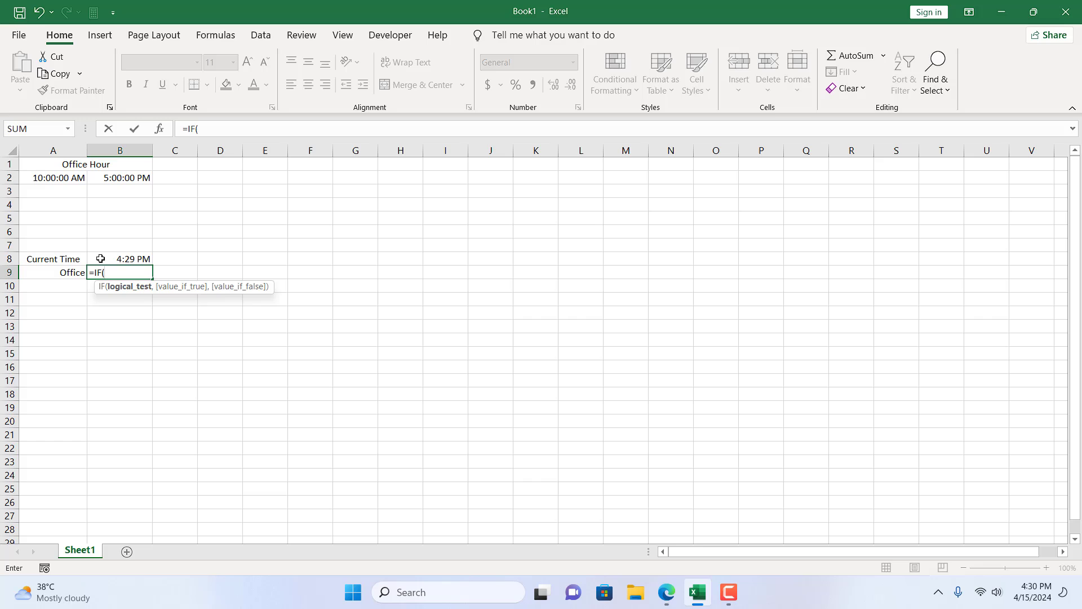
left_click(100, 259)
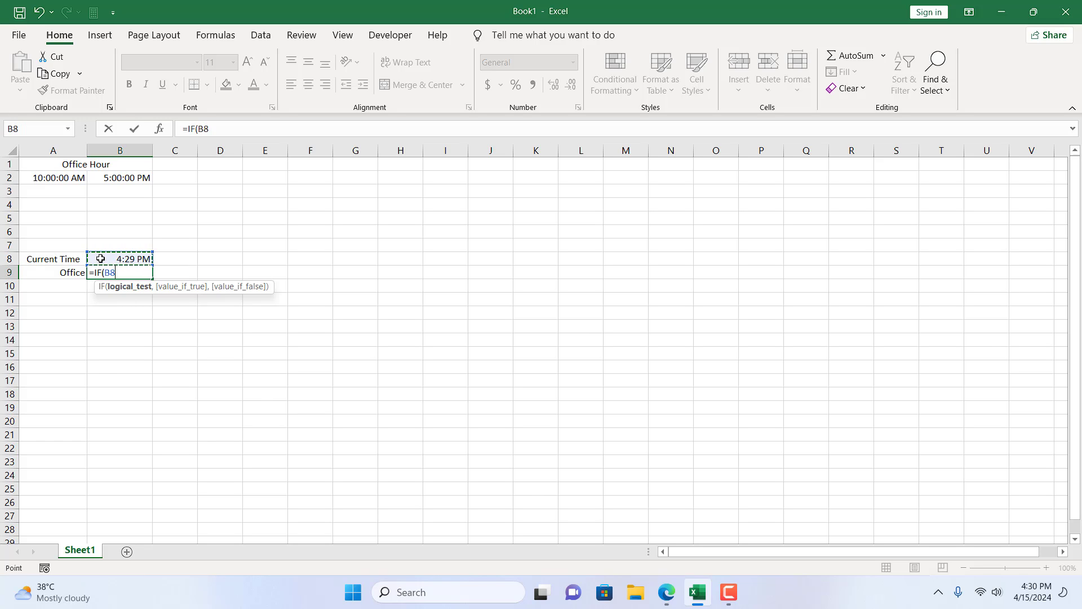
type("=")
type("me")
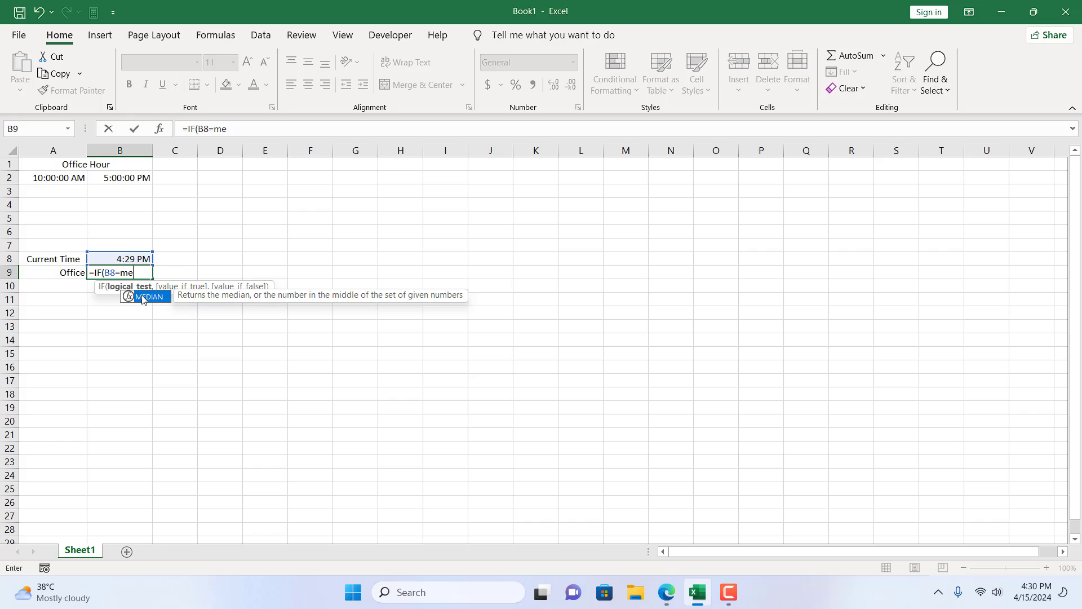
double_click(142, 297)
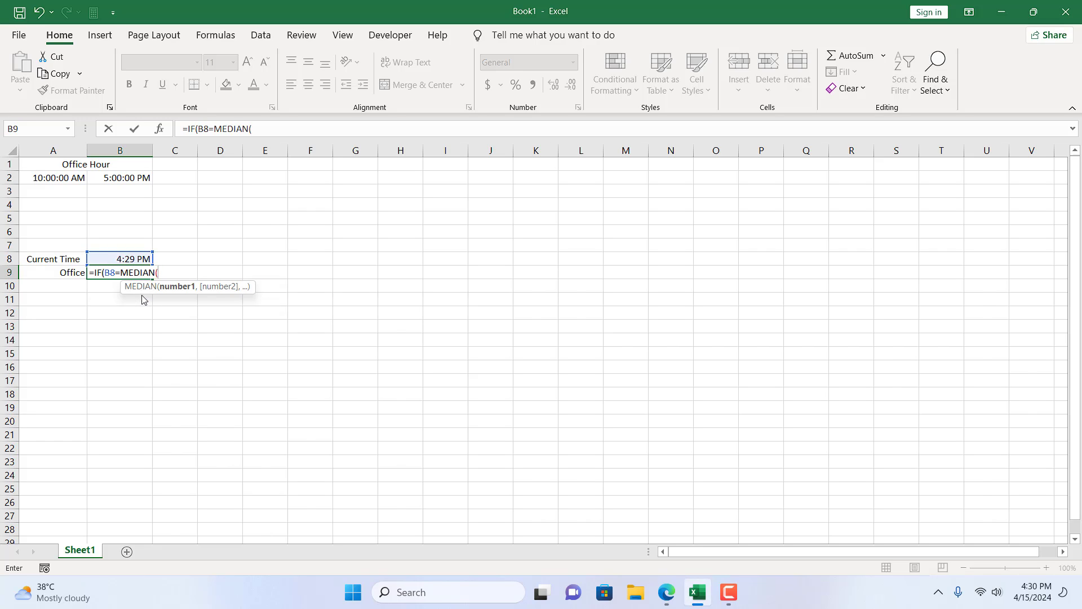
Finish it as MEDIAN(A2,B2,B8) returning "Open" or "Colsed", so B9 shows Open.
left_click(60, 180)
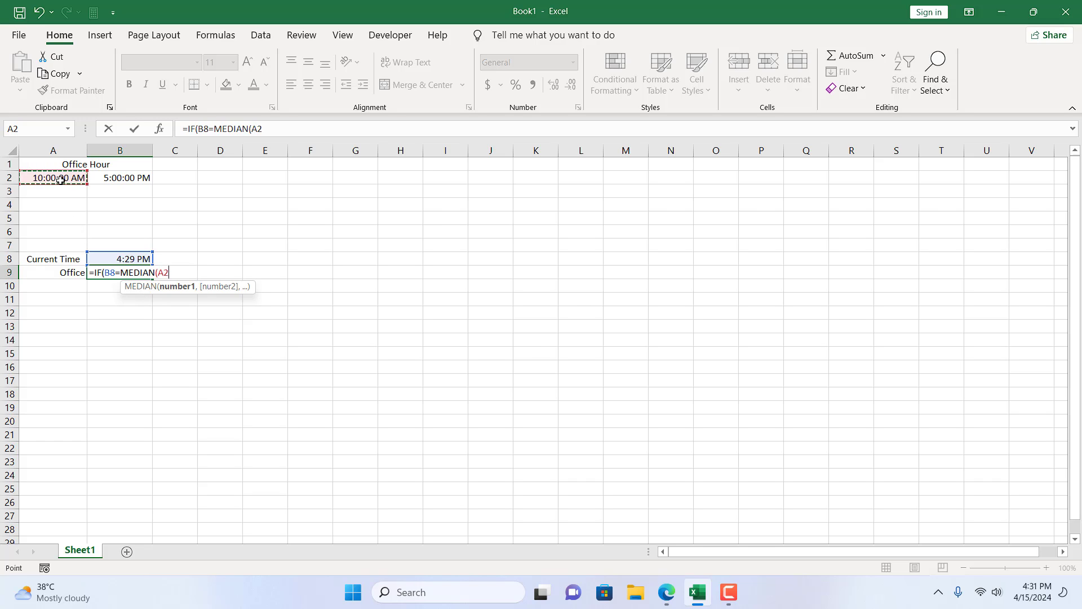
type(",")
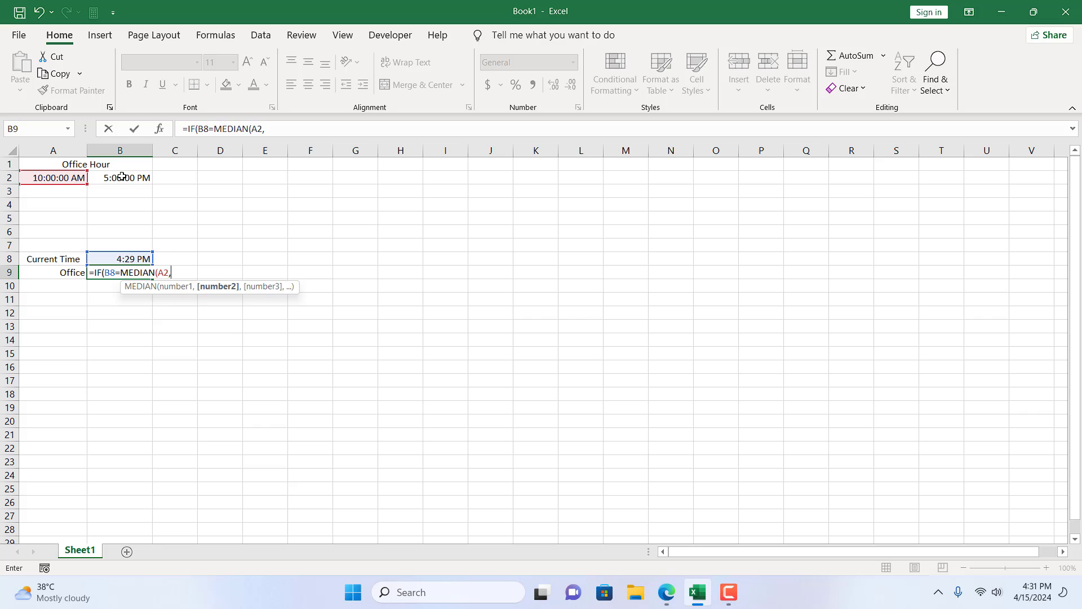
left_click(122, 176)
type(",")
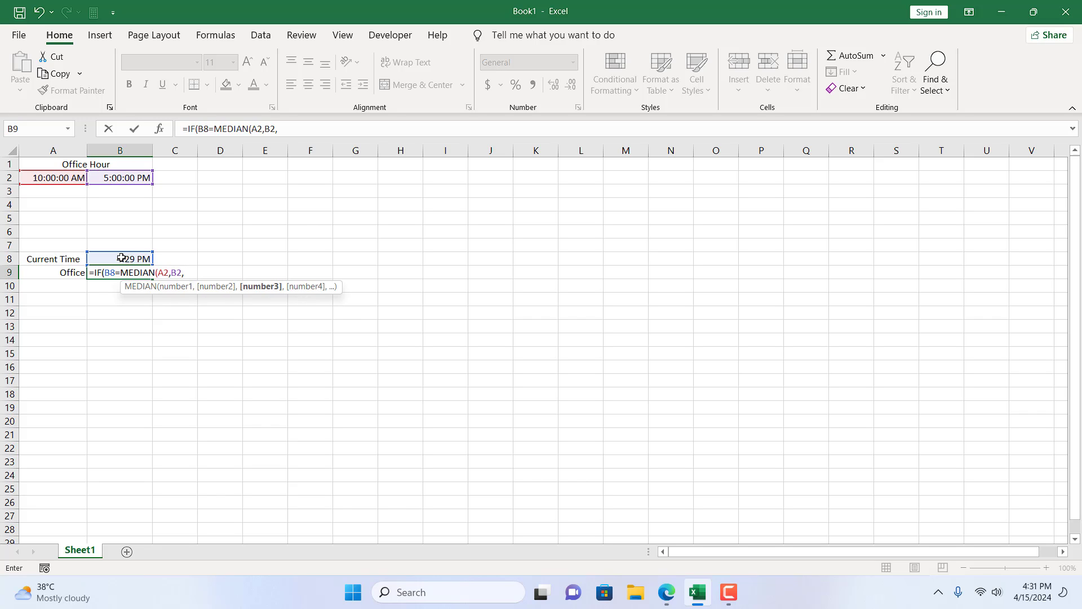
left_click(122, 258)
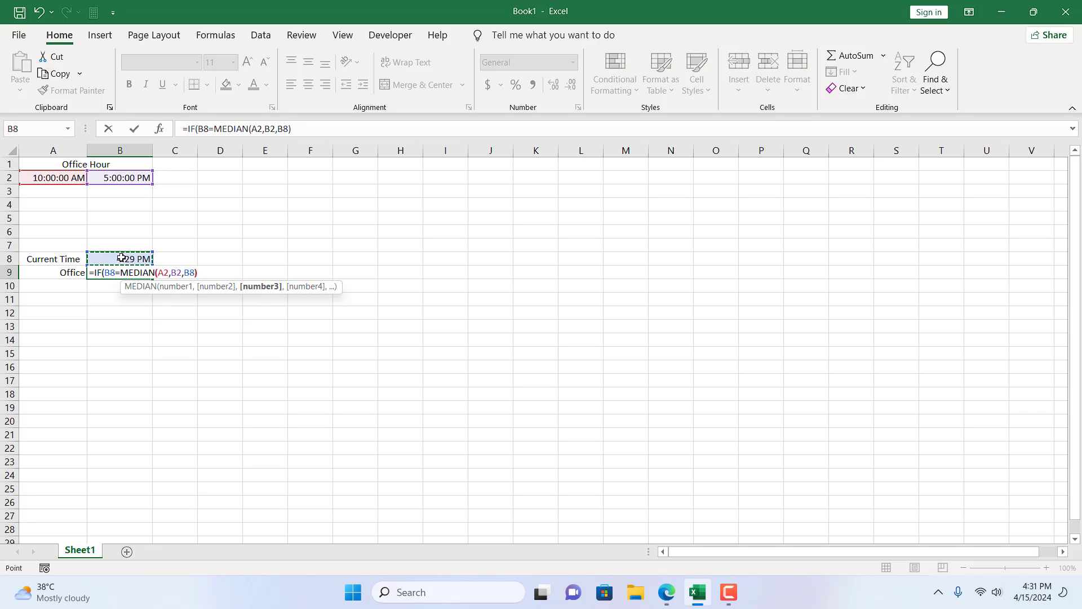
type(")")
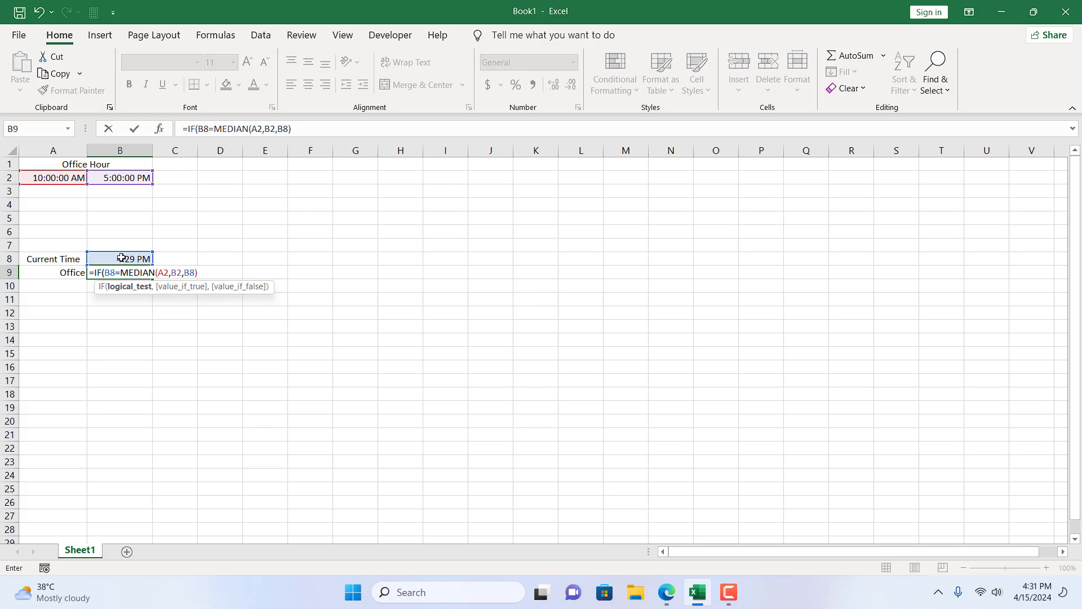
type(",")
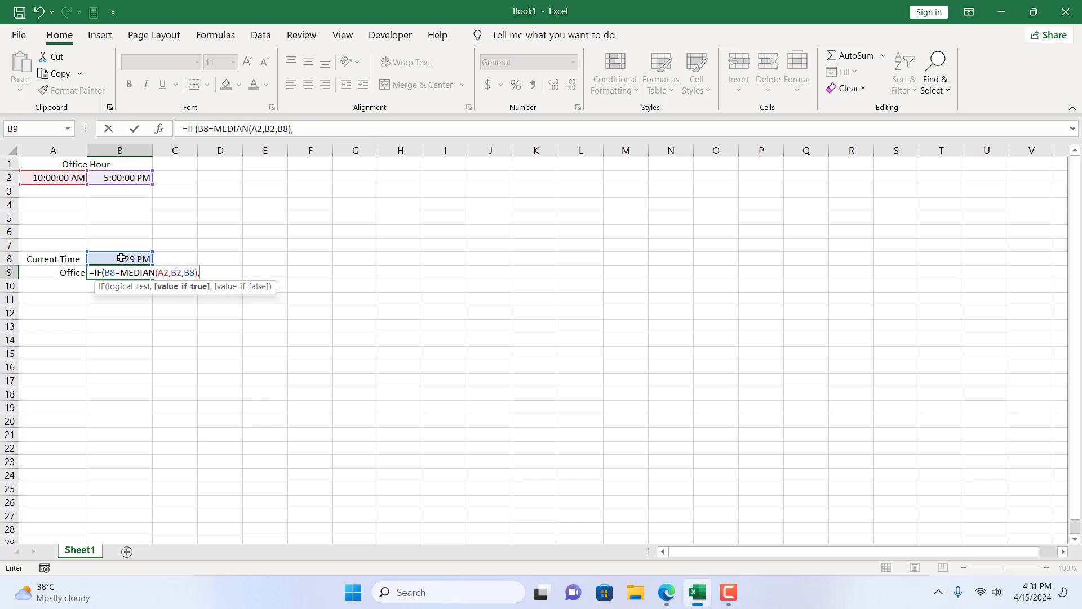
type("\"")
type("Open\"")
type(",")
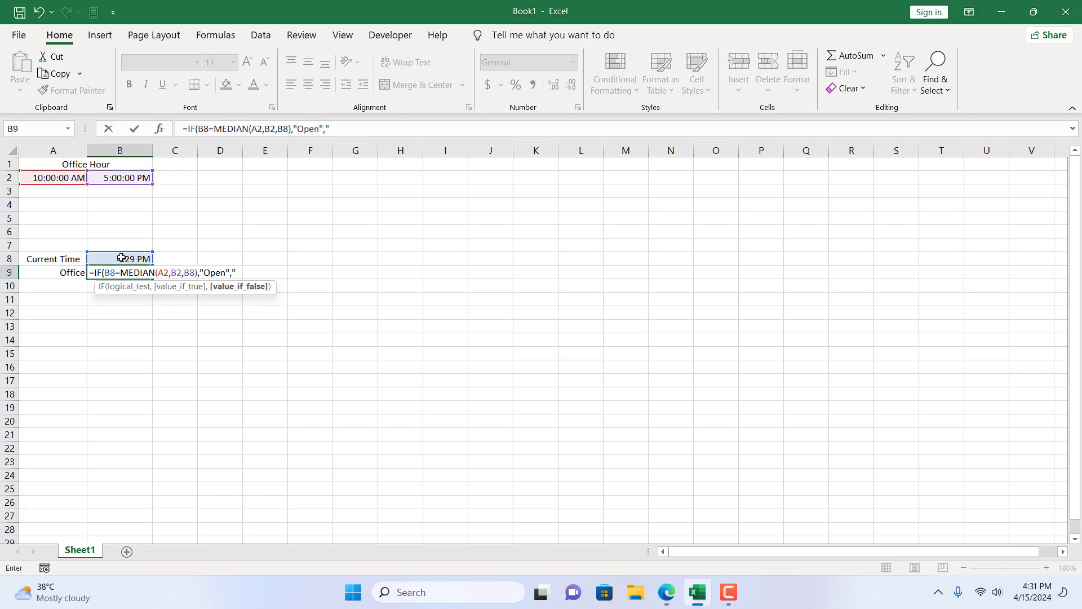
type("Colse")
type("d\"")
type(")")
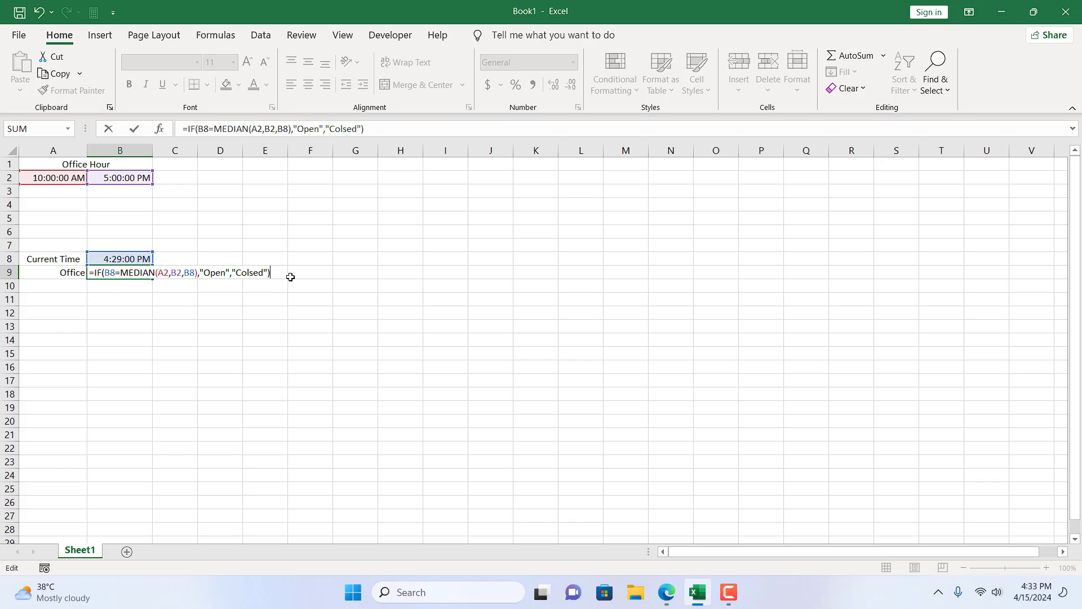
key("Return")
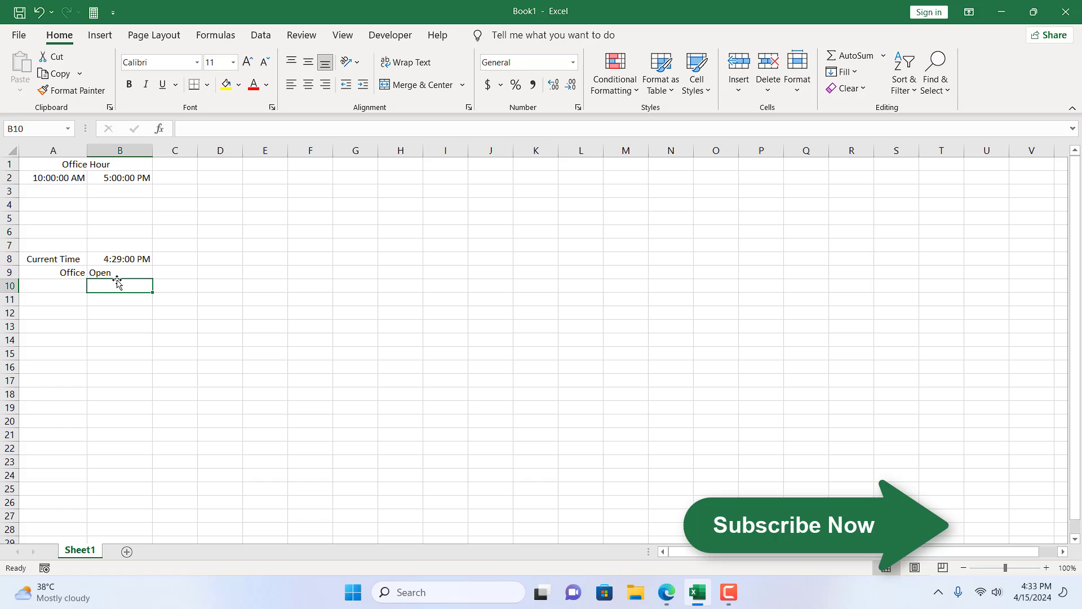
left_click(100, 273)
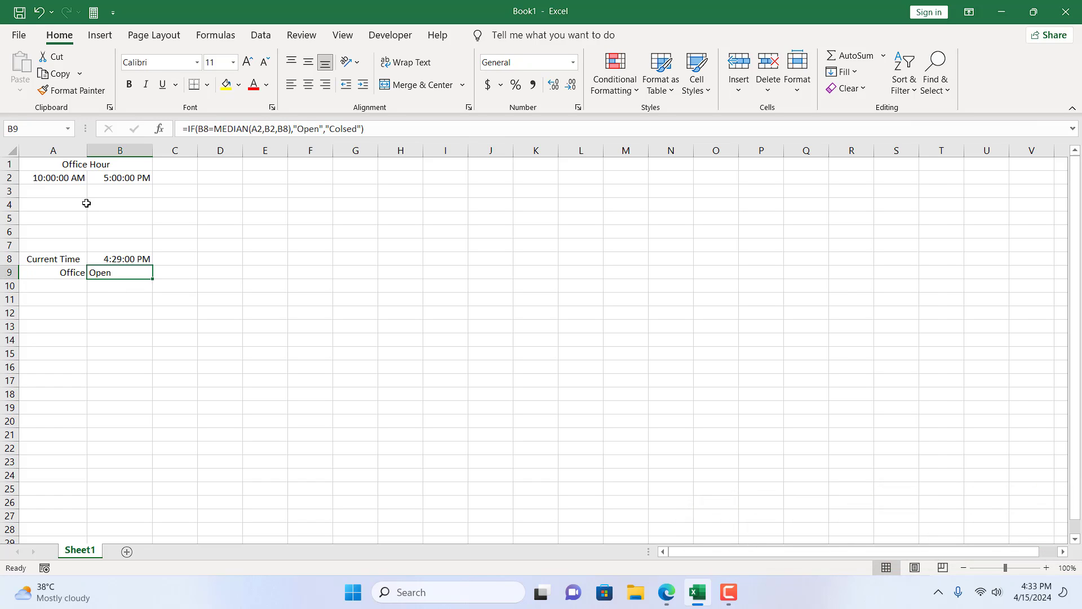
left_click(57, 180)
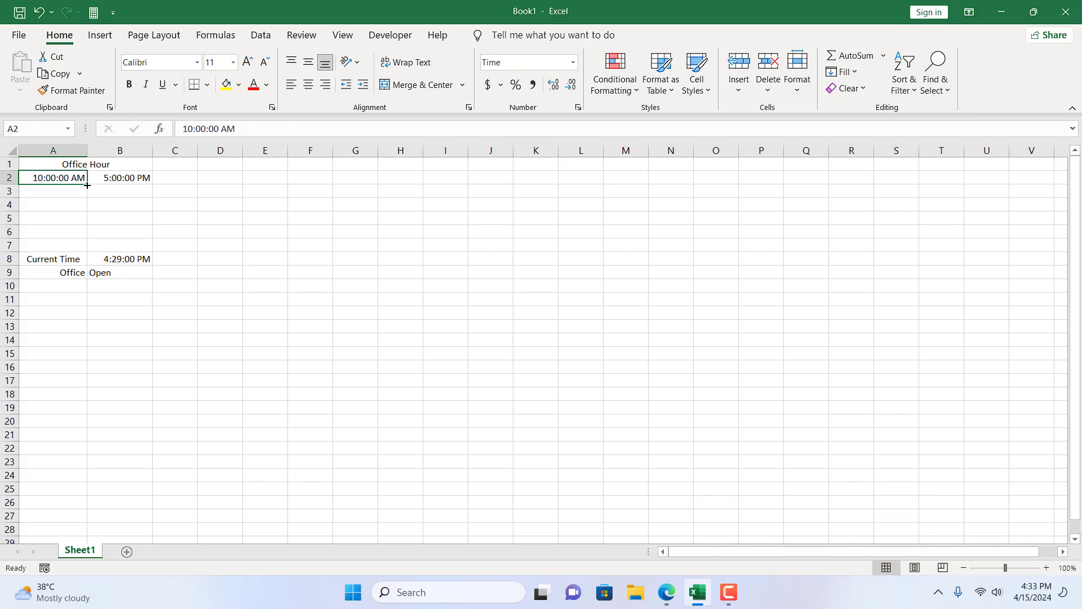
left_click(107, 178)
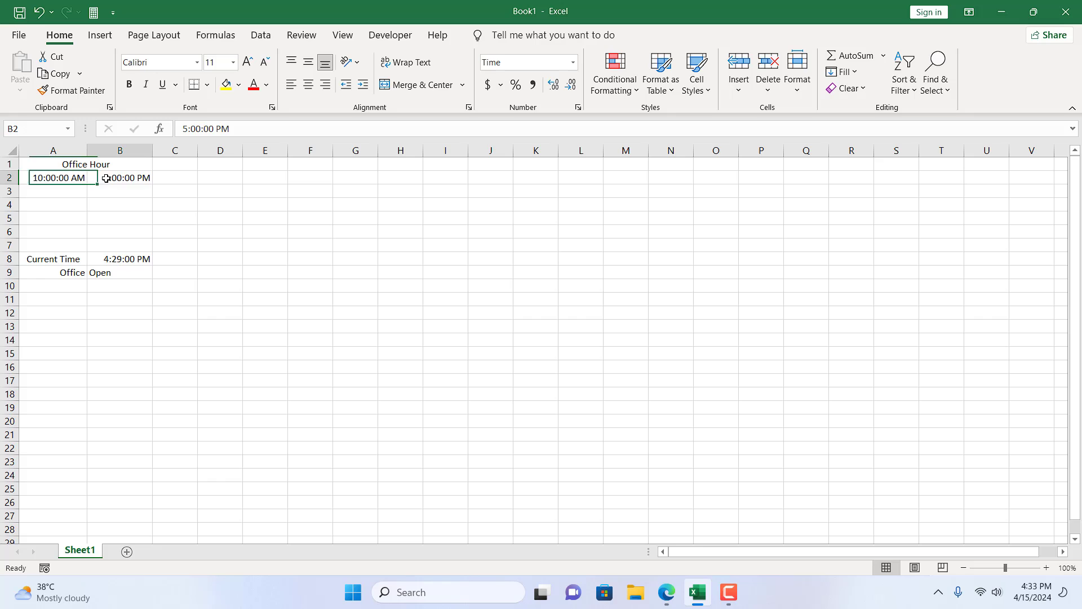
left_click(101, 257)
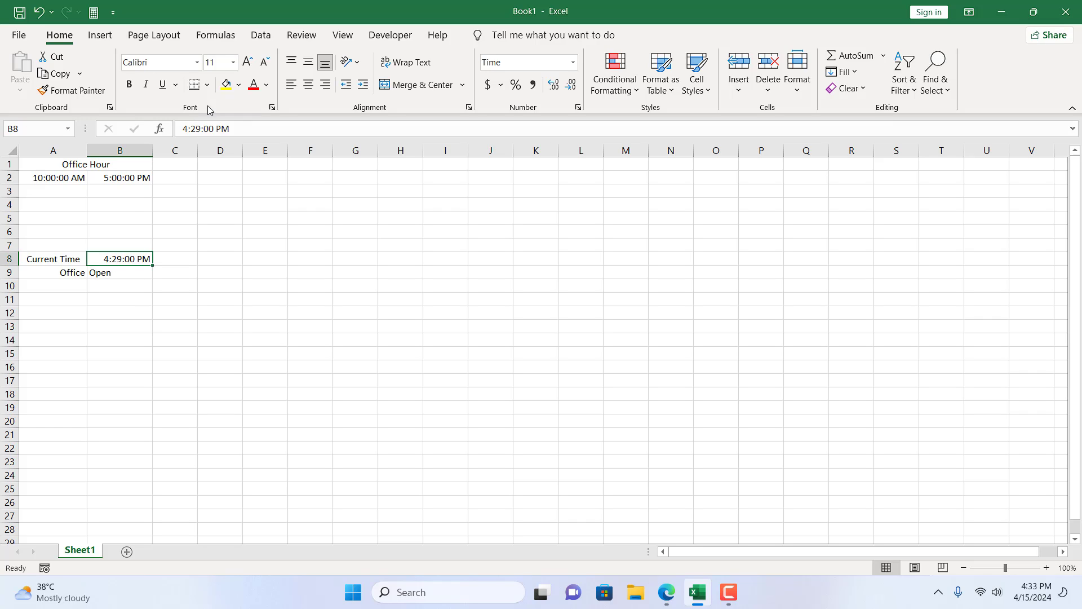
Change the B8 time from 4:29 to 5:29 PM so B9 recalculates to Colsed.
left_click(192, 133)
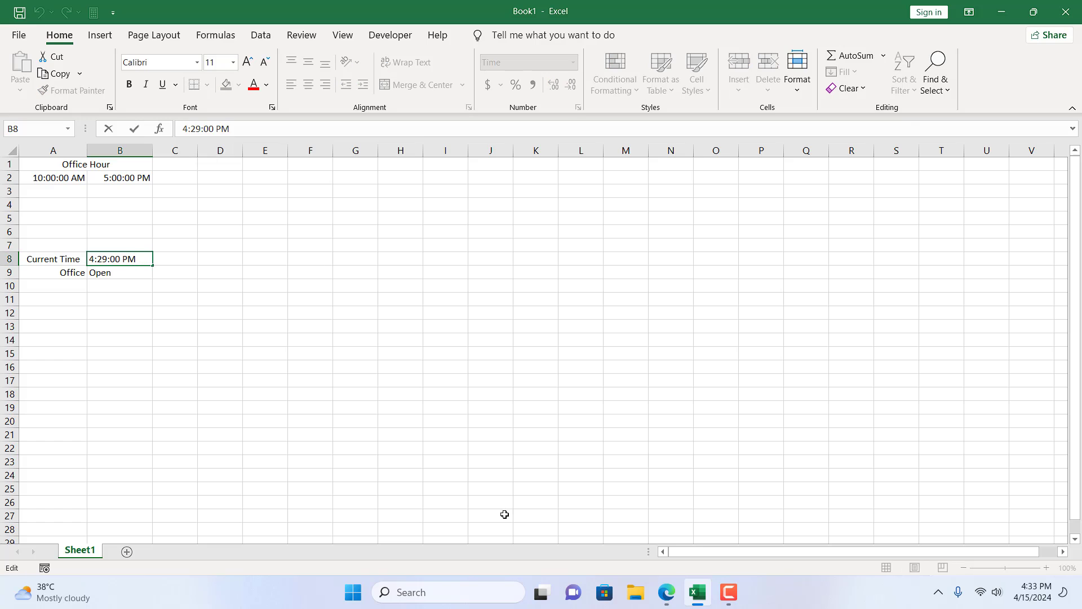
key("BackSpace")
type("5")
key("Return")
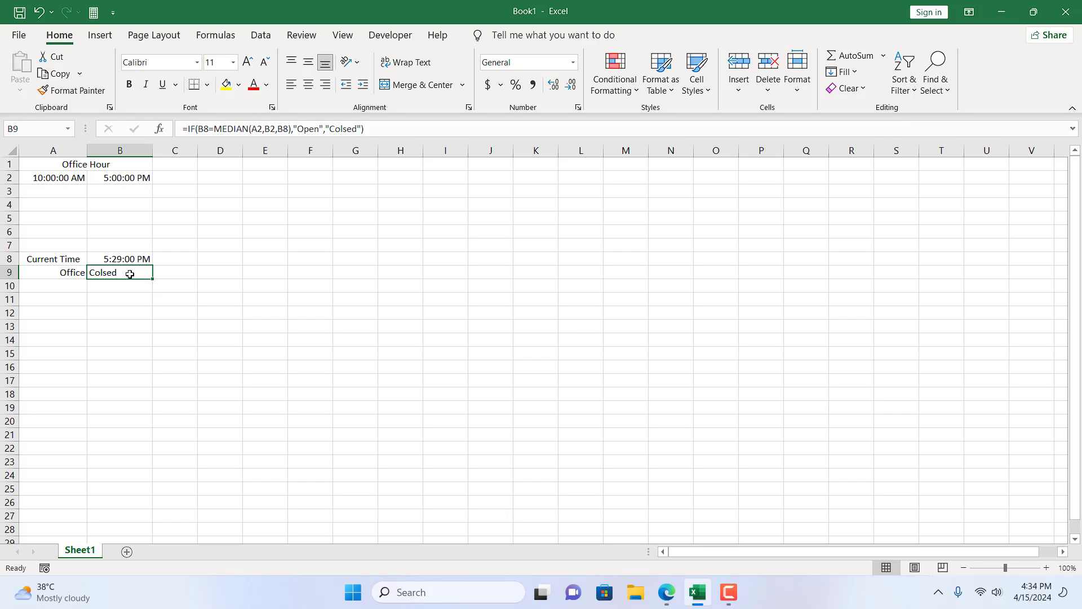
left_click(146, 308)
left_click(131, 297)
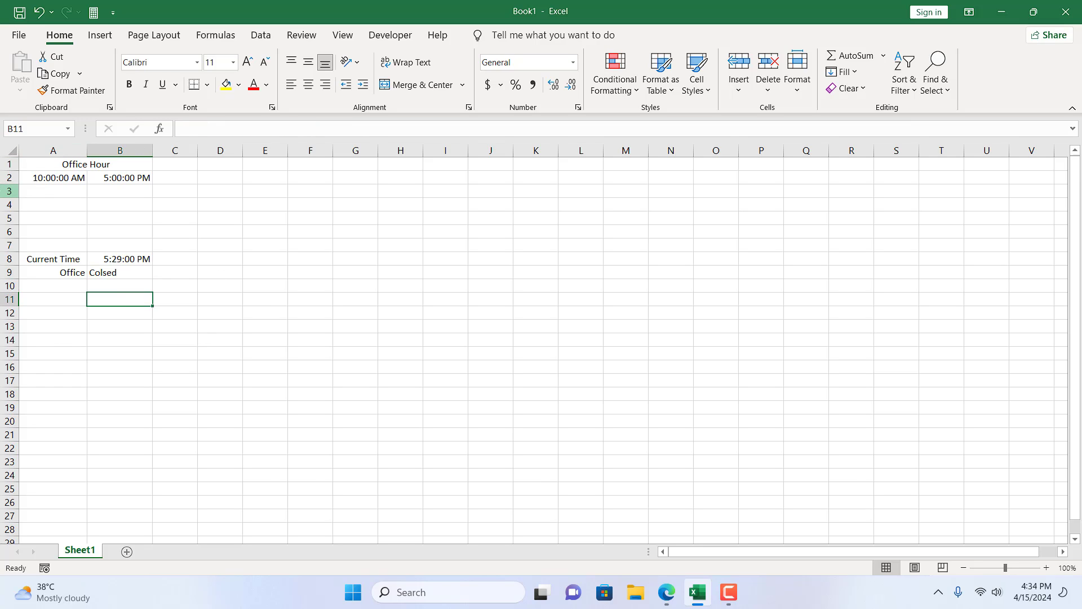
left_click(139, 261)
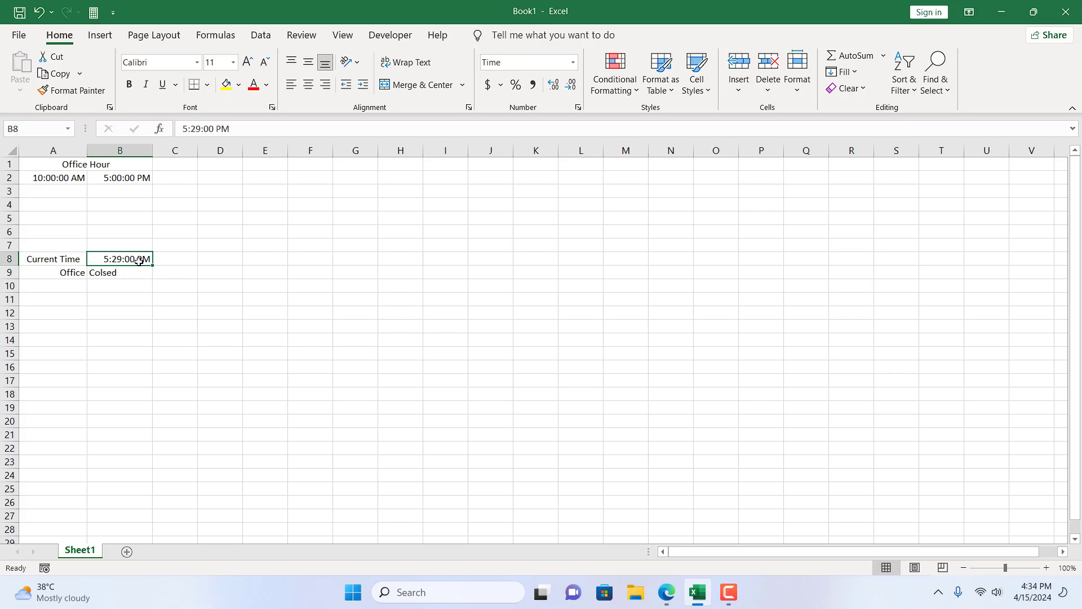
left_click_drag(59, 177, 95, 177)
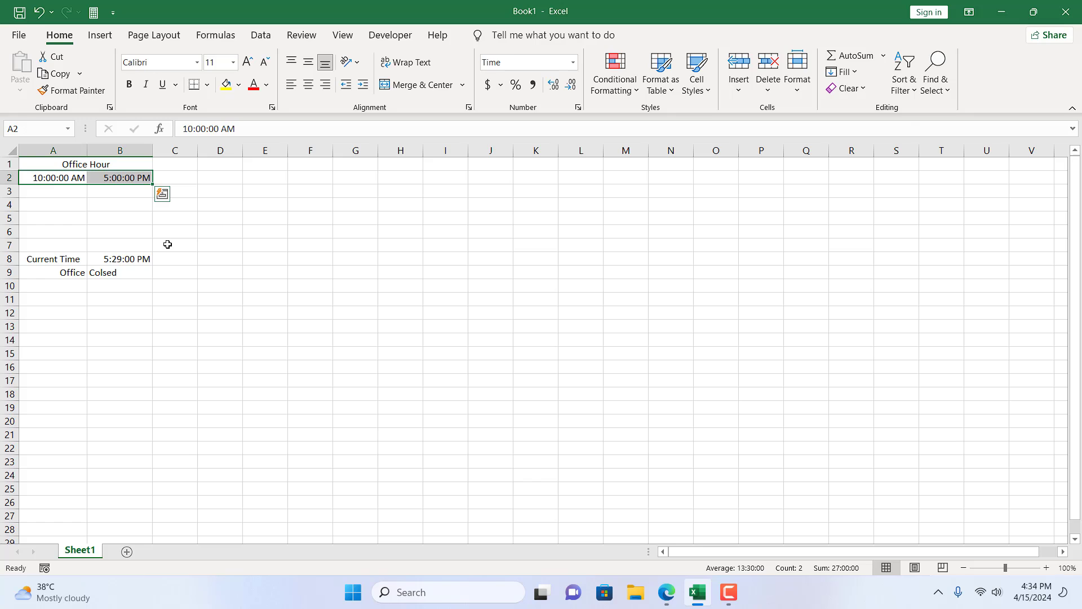
left_click(142, 272)
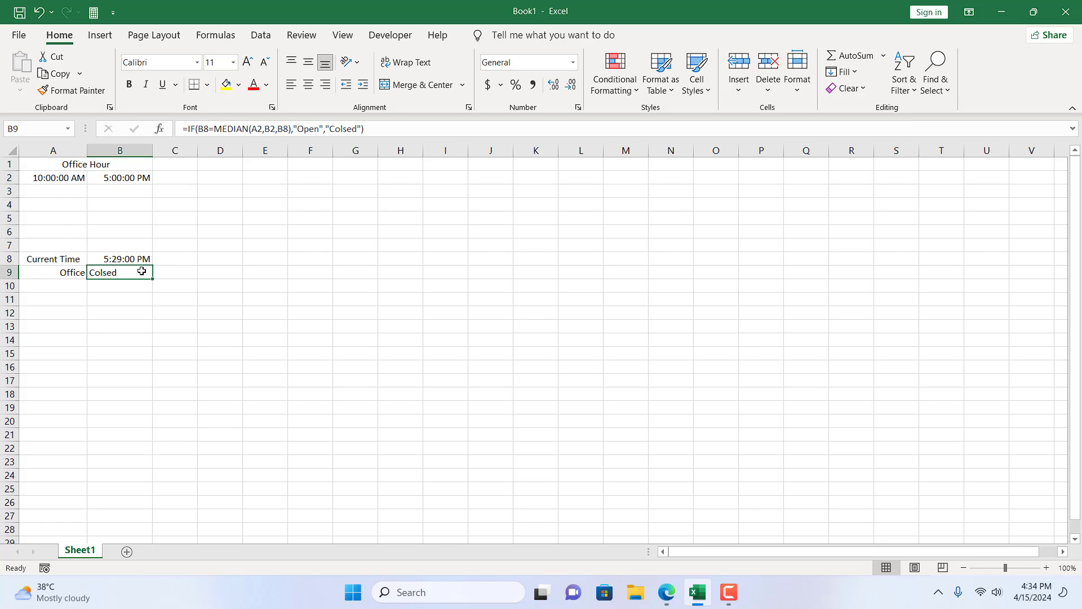